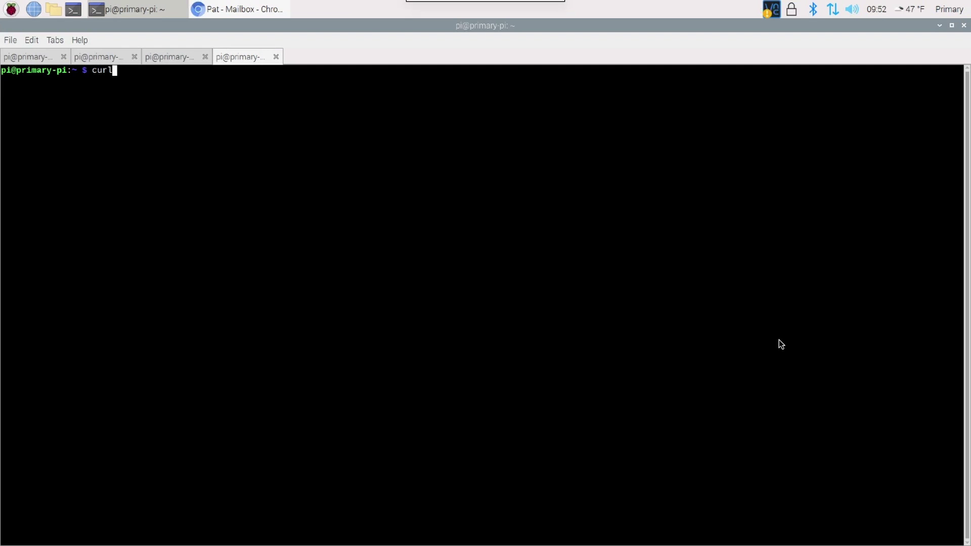
text(l wtt)
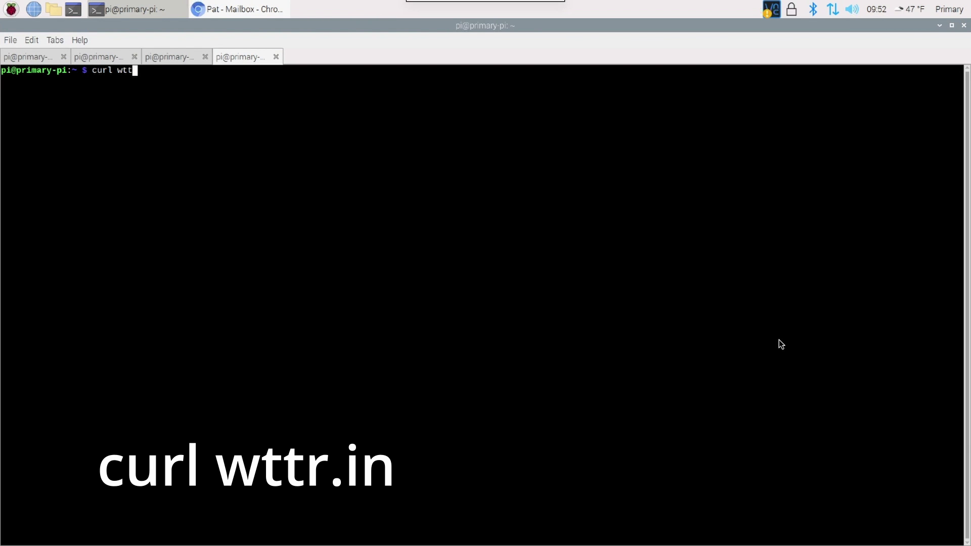
text(r.in)
- Run curl wttr.in to show the local weather forecast
key(Return)
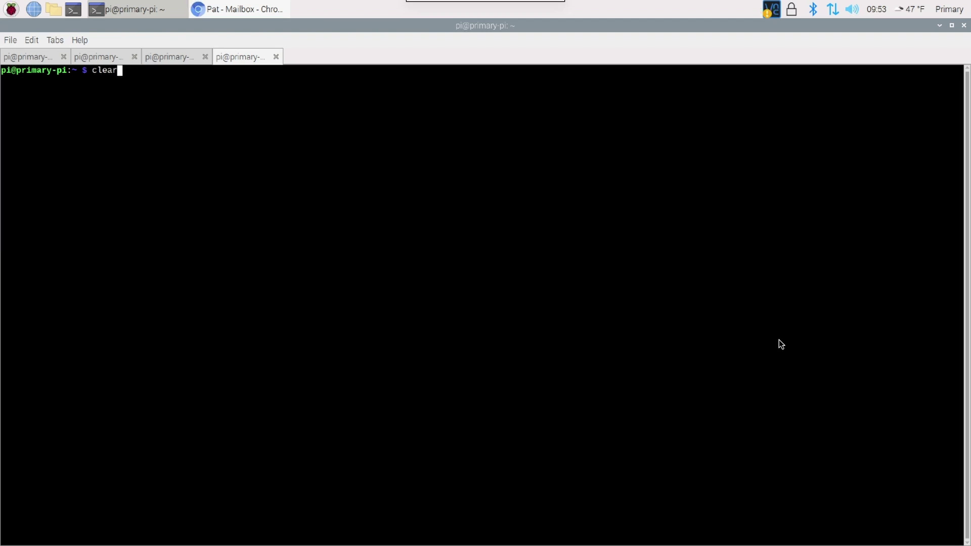
key(Up)
text(/)
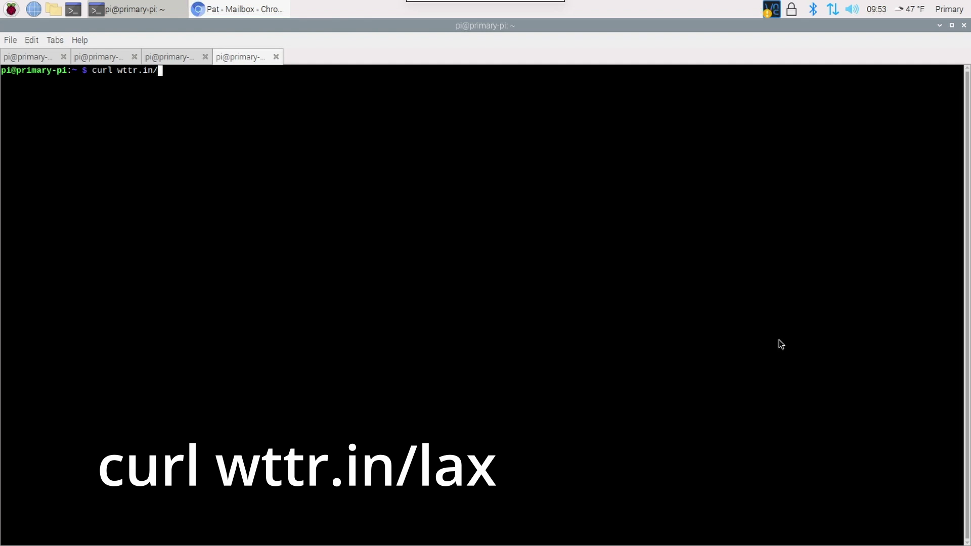
text(lax)
- Fetch the wttr.in/lax forecast and highlight its Los Angeles airport location line
key(Return)
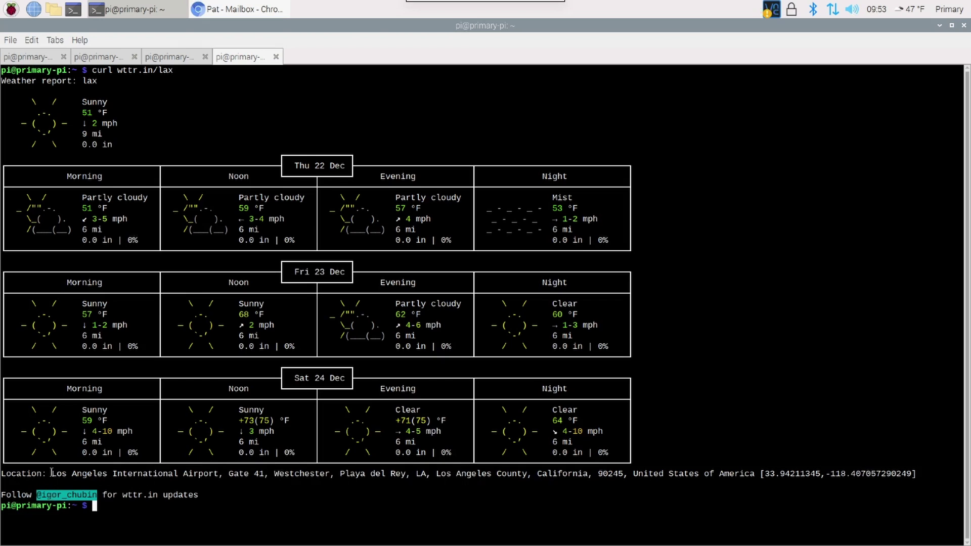
drag(50, 474, 221, 475)
text(curl wttr.in/)
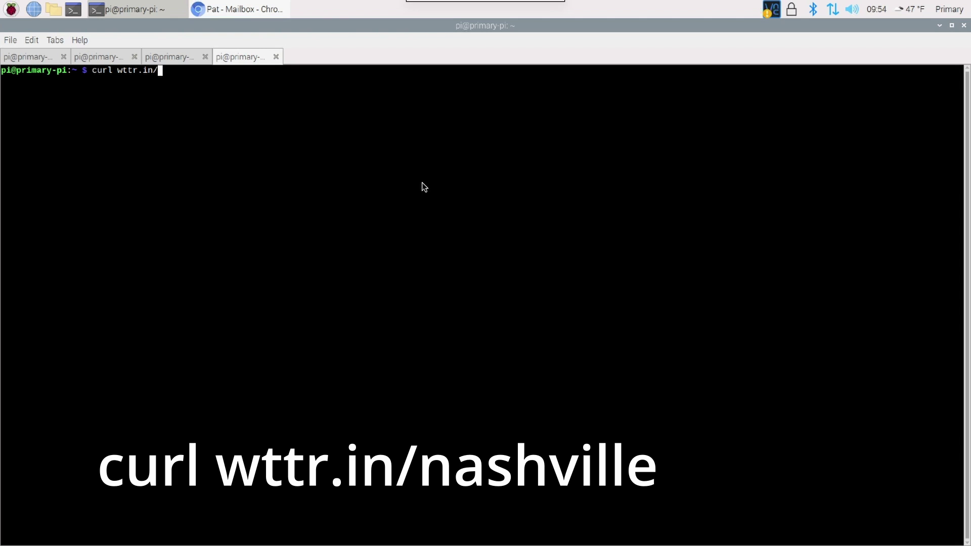
text(nashville)
- Run curl wttr.in/nashville to show the Nashville forecast
key(Return)
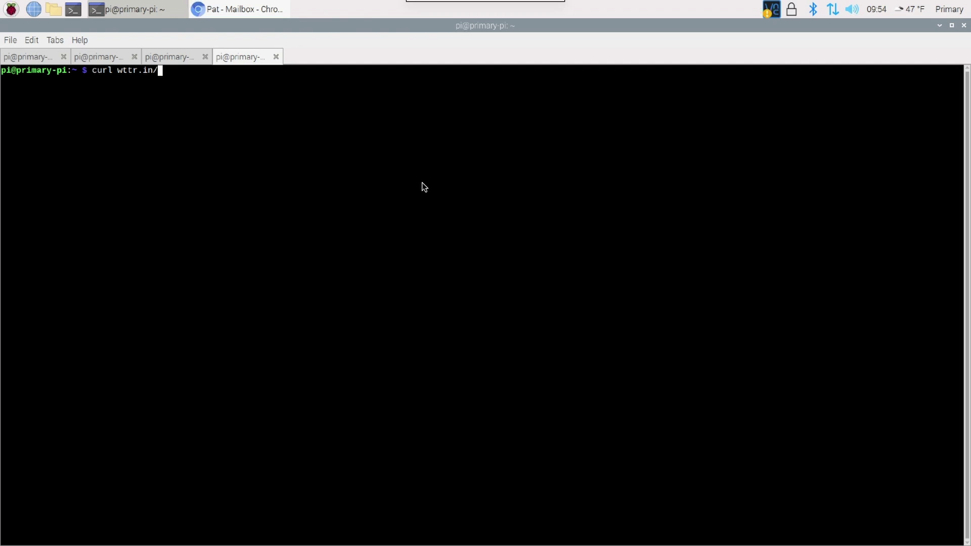
text(:)
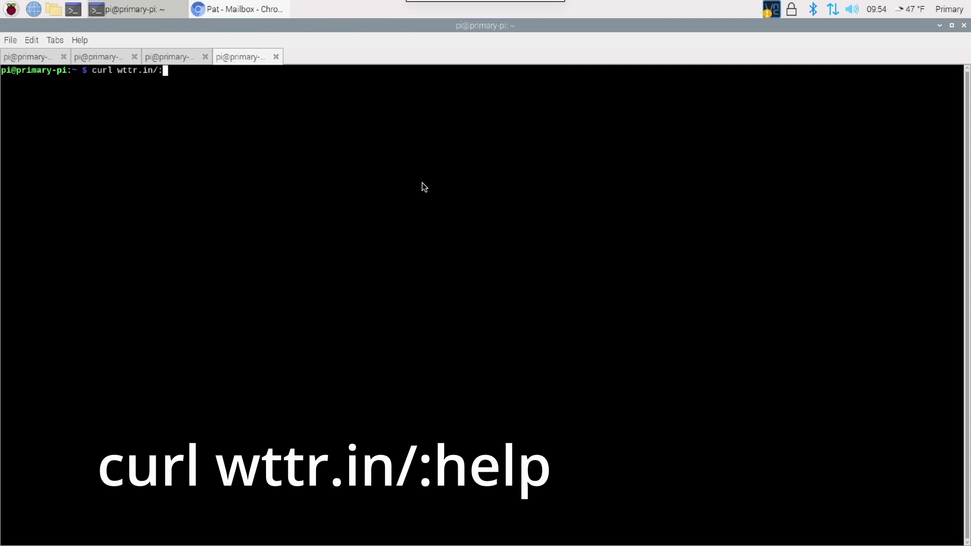
text(help)
- Run curl wttr.in/:help to display the wttr.in help page
key(Return)
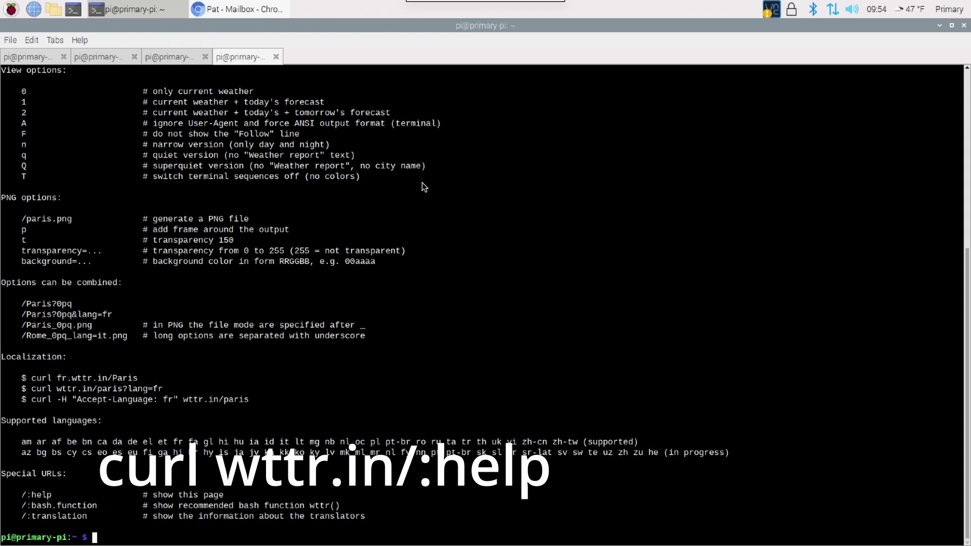
scroll(424, 183, up, 5)
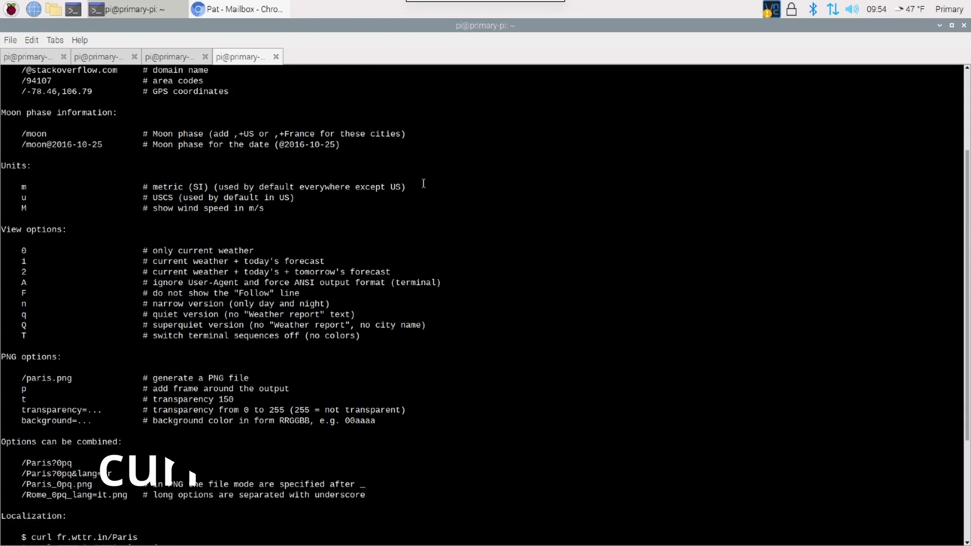
scroll(423, 183, up, 2)
scroll(424, 183, down, 5)
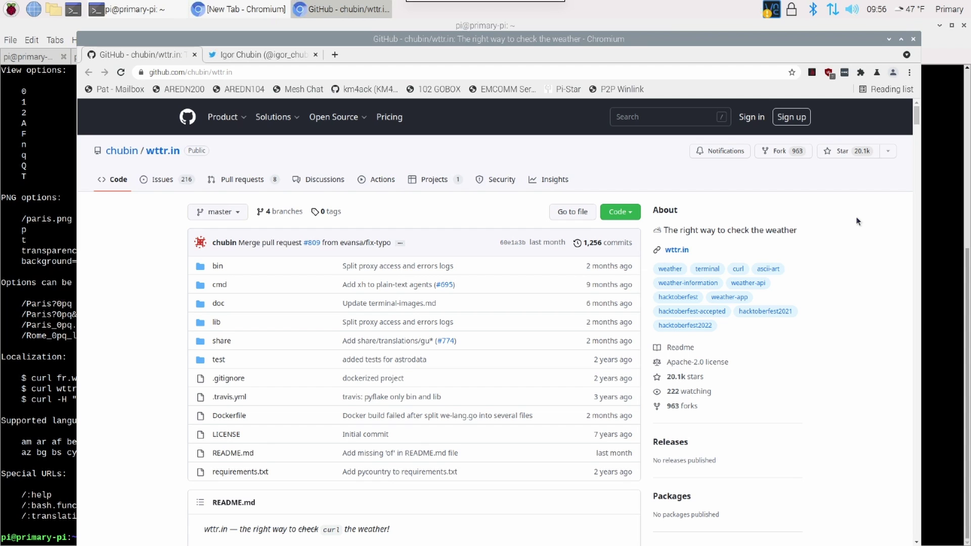
scroll(857, 221, down, 3)
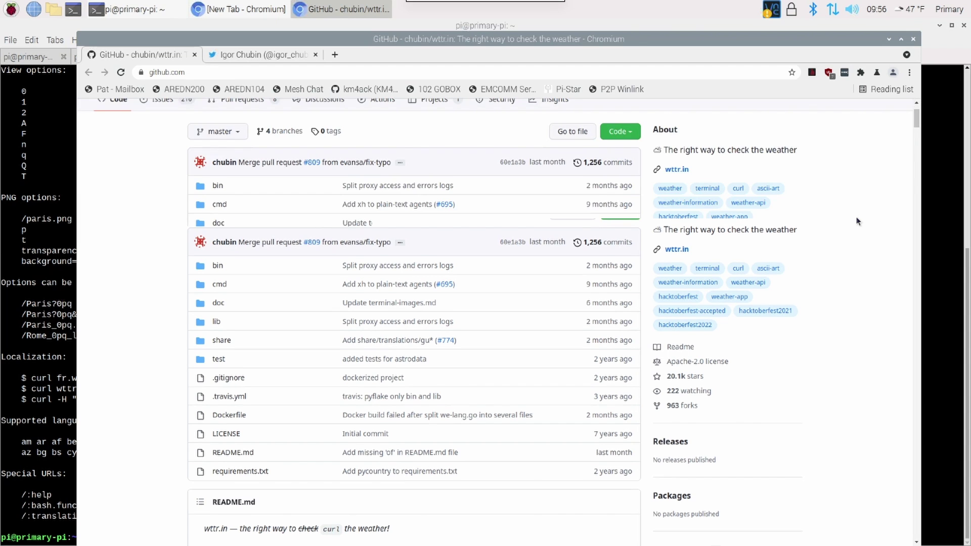
scroll(857, 221, down, 1)
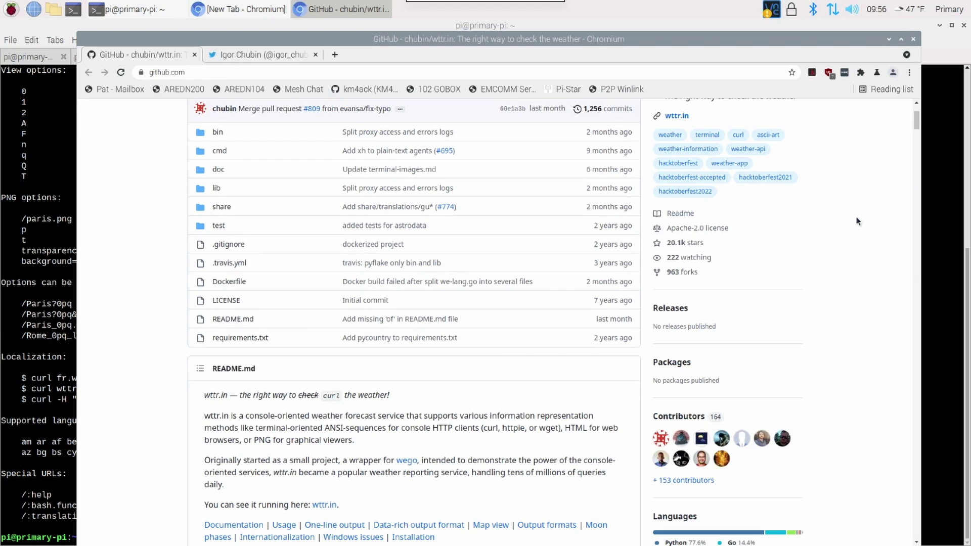
scroll(834, 346, down, 15)
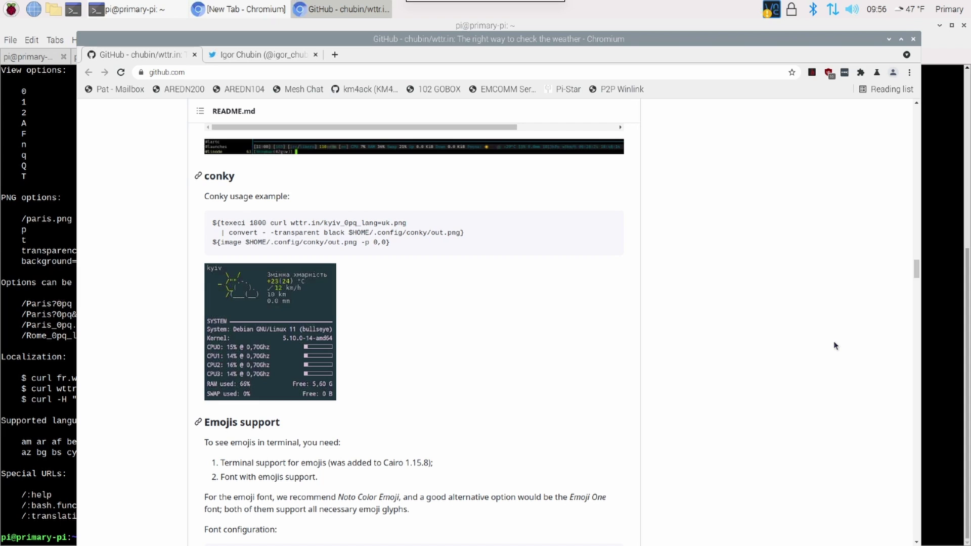
key(ctrl+Tab)
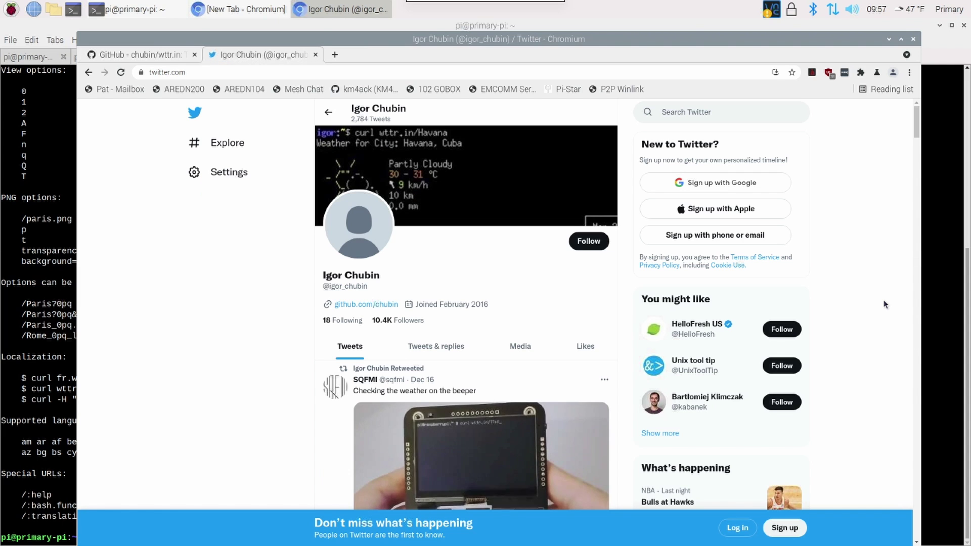